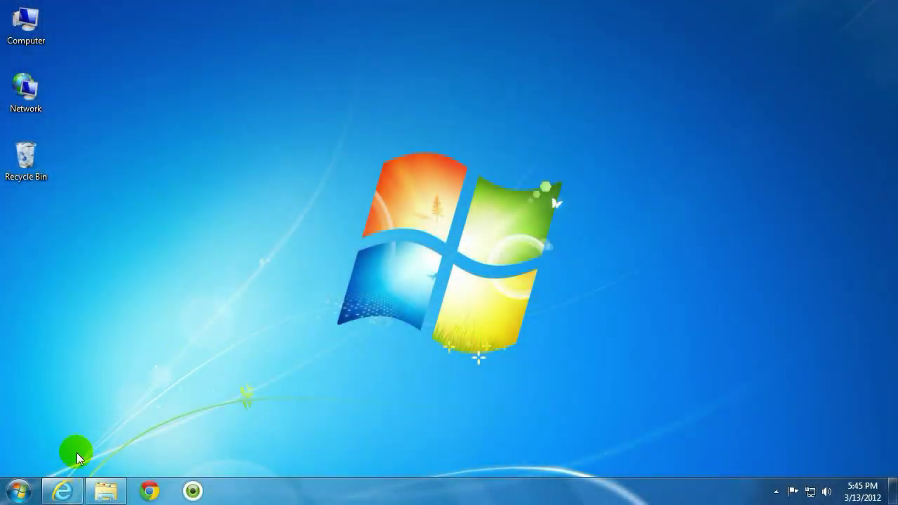
- Launch Internet Explorer on the Micro Center homepage, and open then dismiss the toolbar list unchanged
click(63, 489)
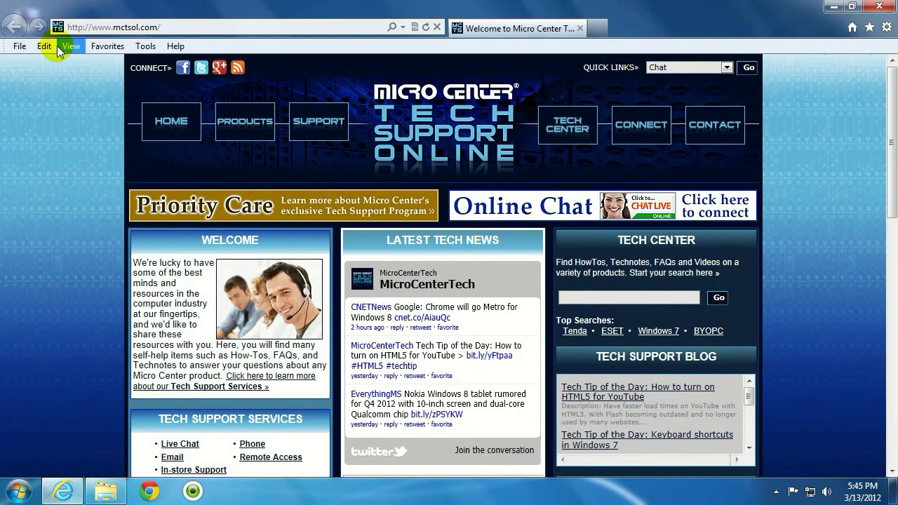
right_click(659, 26)
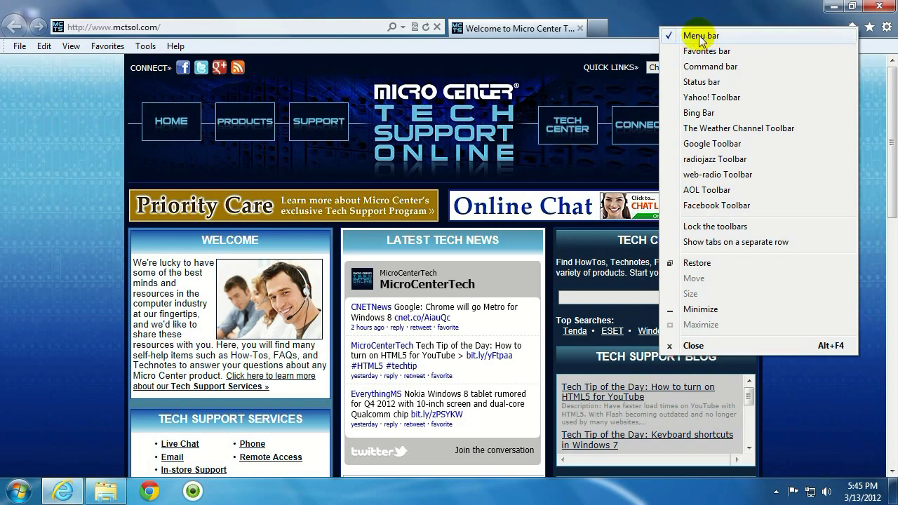
click(637, 26)
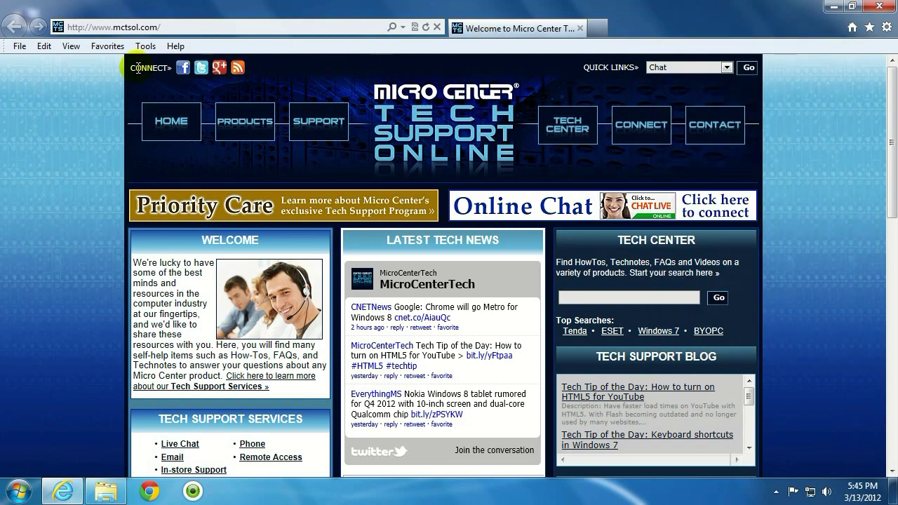
- Start the Import and export wizard with Export to a file and only Favorites selected
click(20, 47)
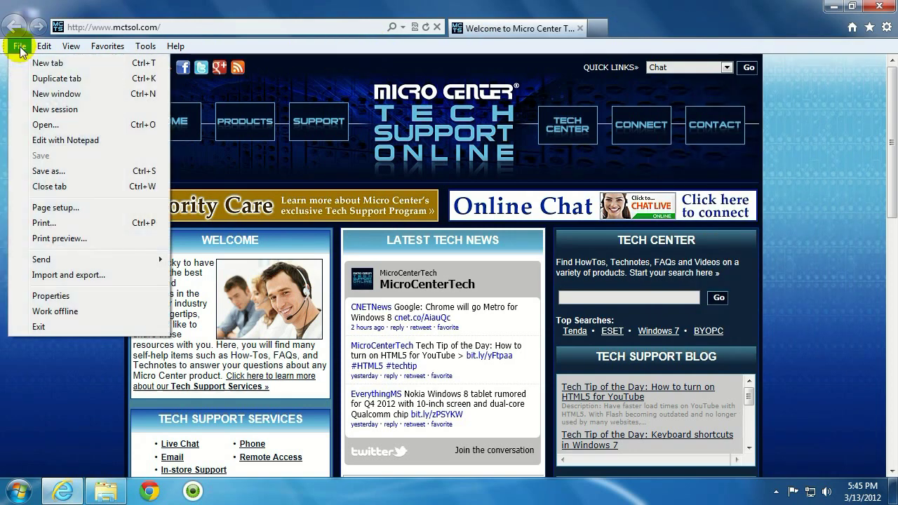
click(65, 275)
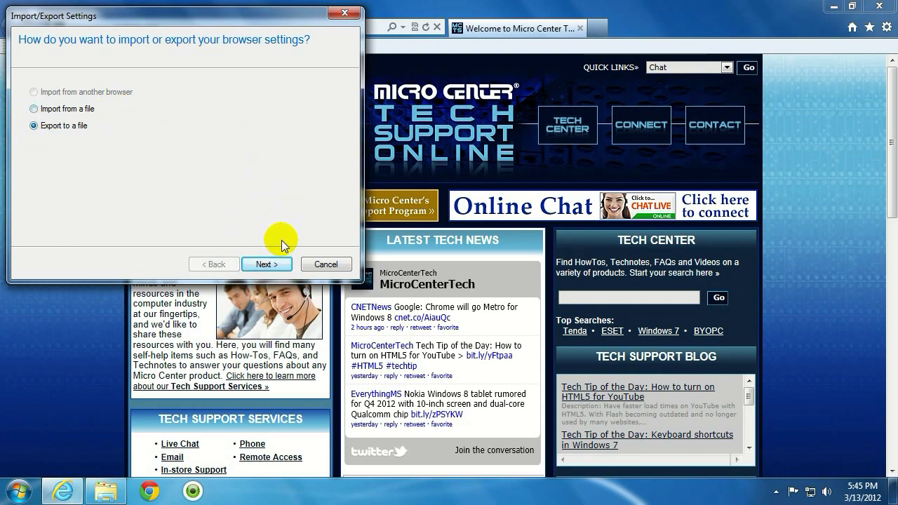
click(277, 263)
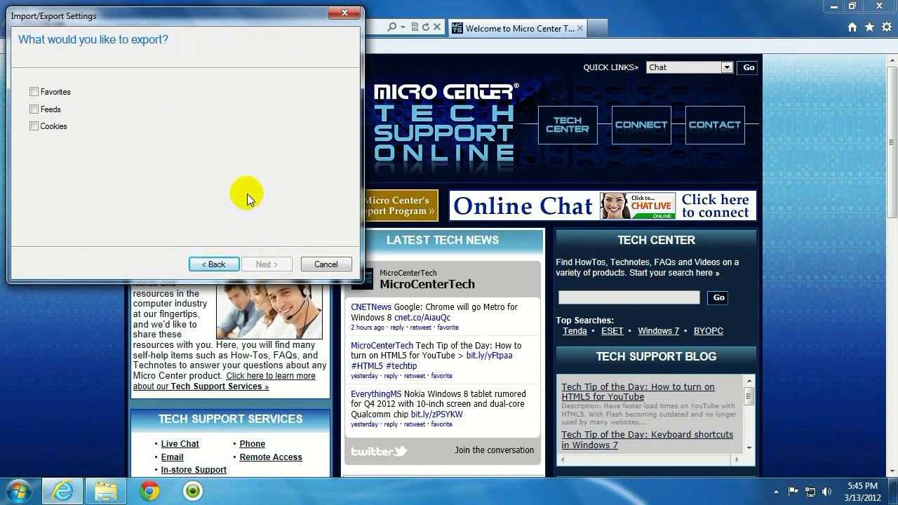
click(34, 92)
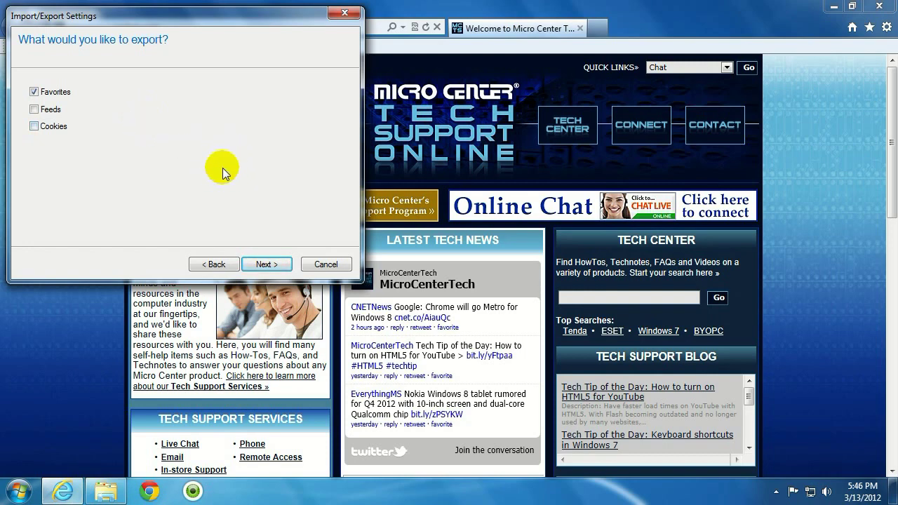
click(272, 267)
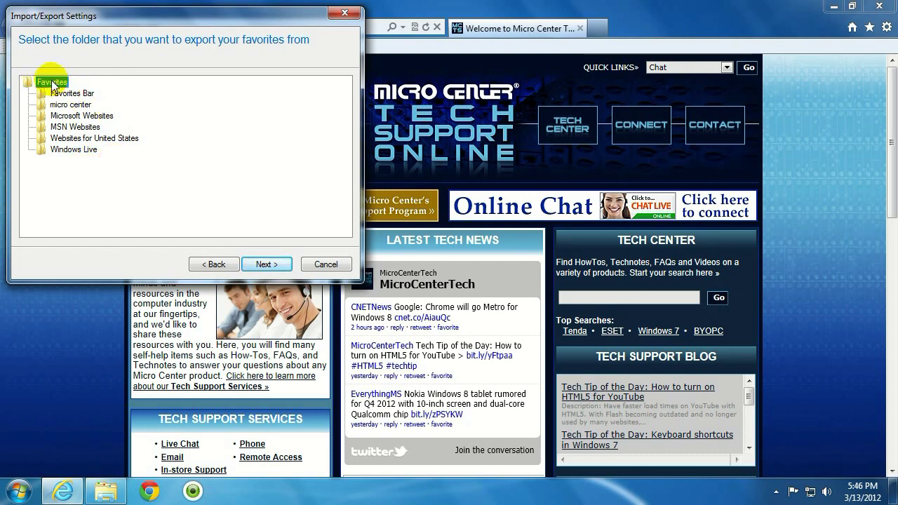
- Choose the entire top-level Favorites folder as the export source
click(270, 265)
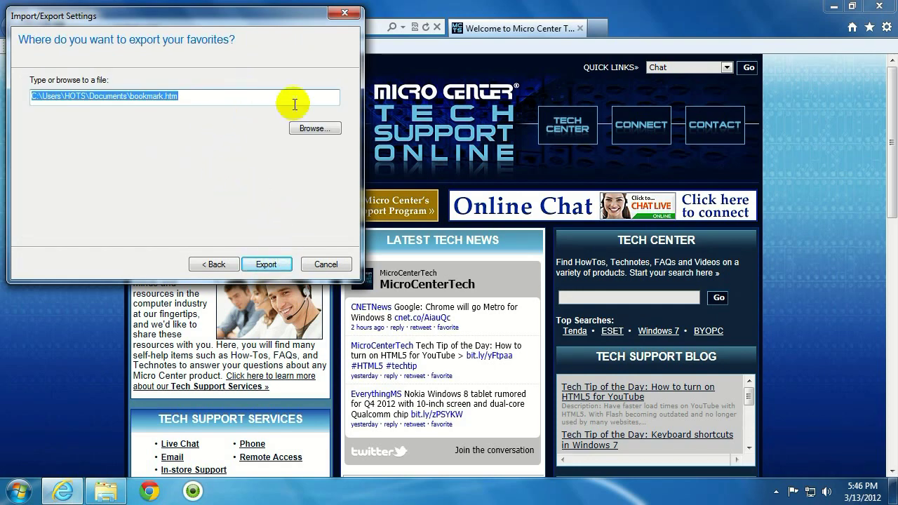
- Create an 'Internet explorer' folder in Documents and save the export there as bookmark.htm
click(327, 130)
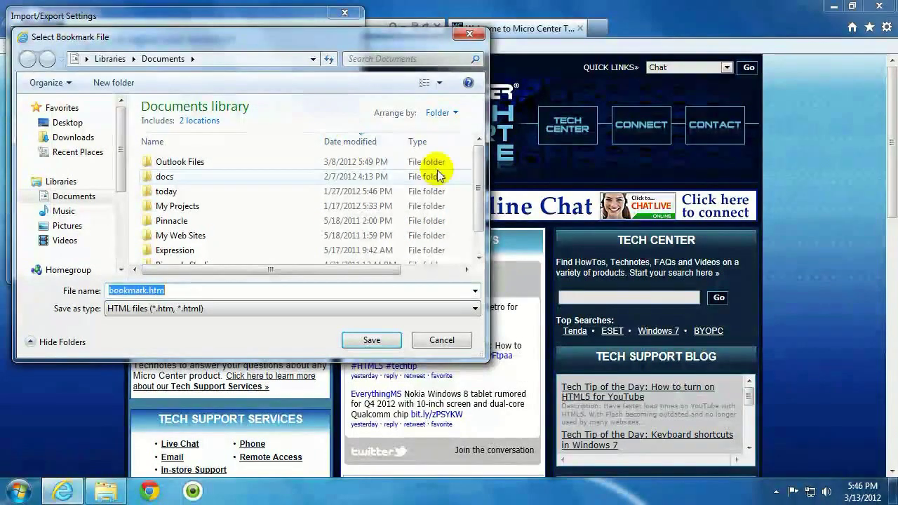
drag(488, 177, 612, 204)
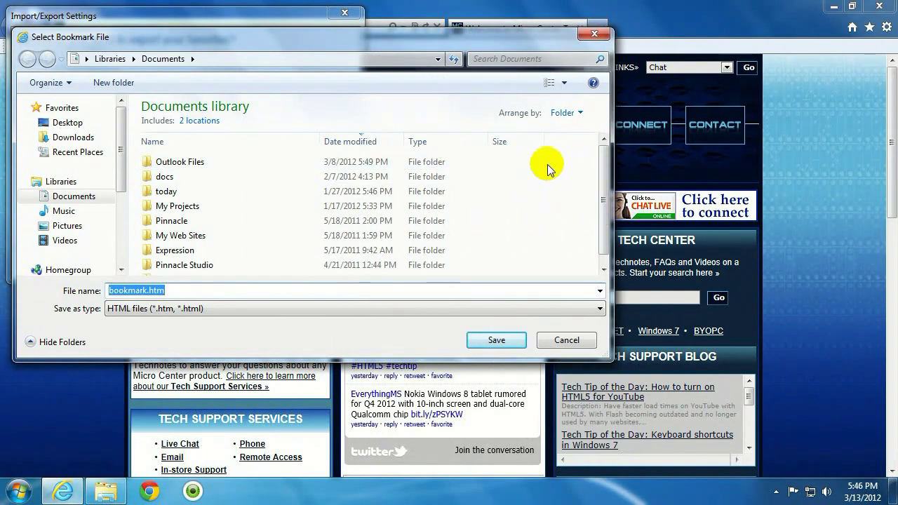
right_click(544, 167)
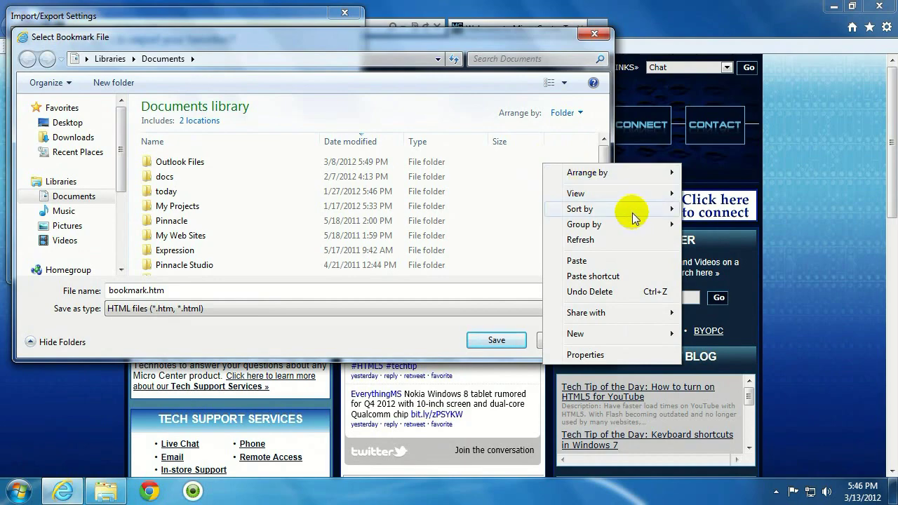
mouse_move(582, 334)
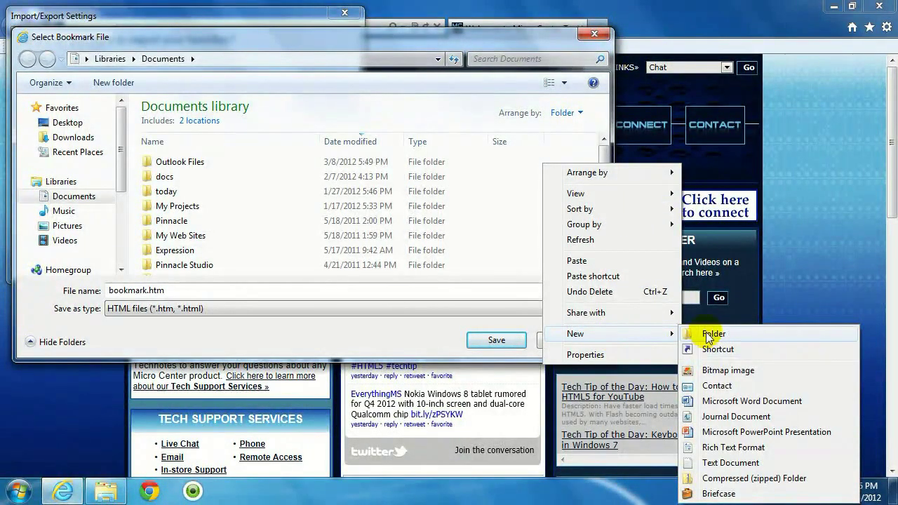
click(714, 334)
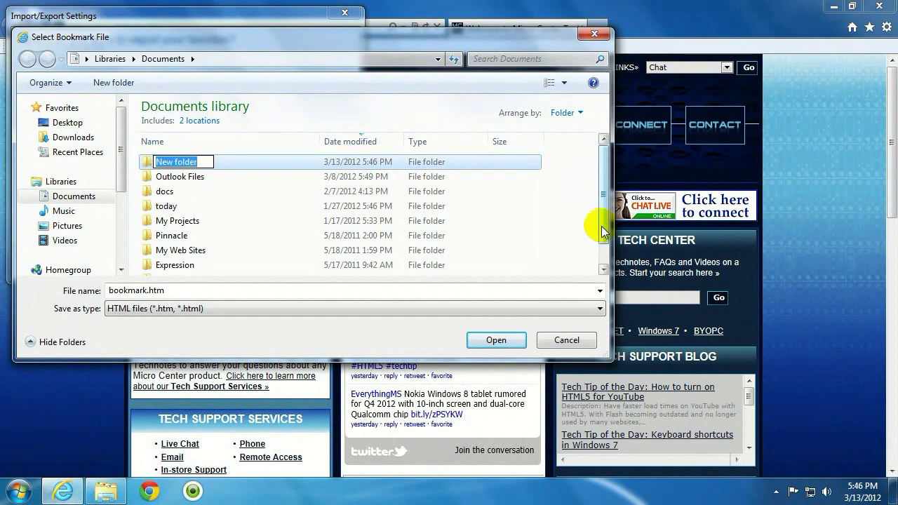
text(Internet explorer)
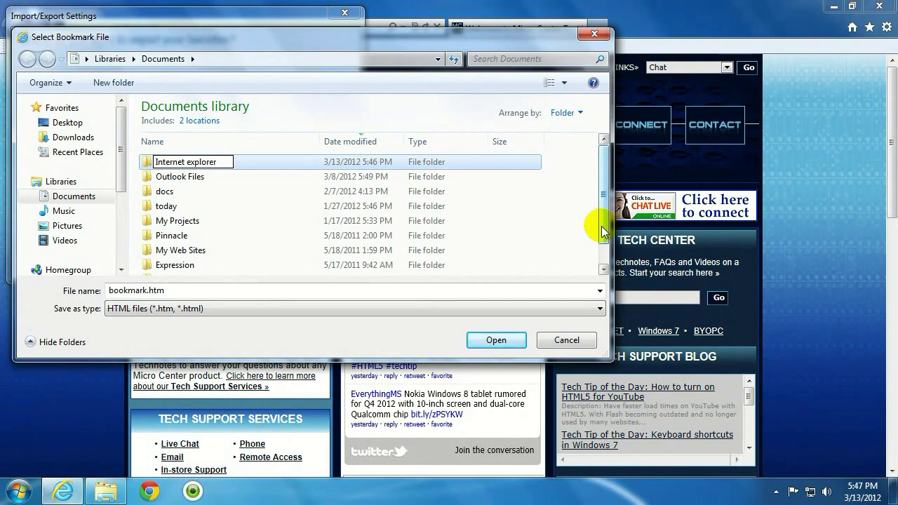
key(Return)
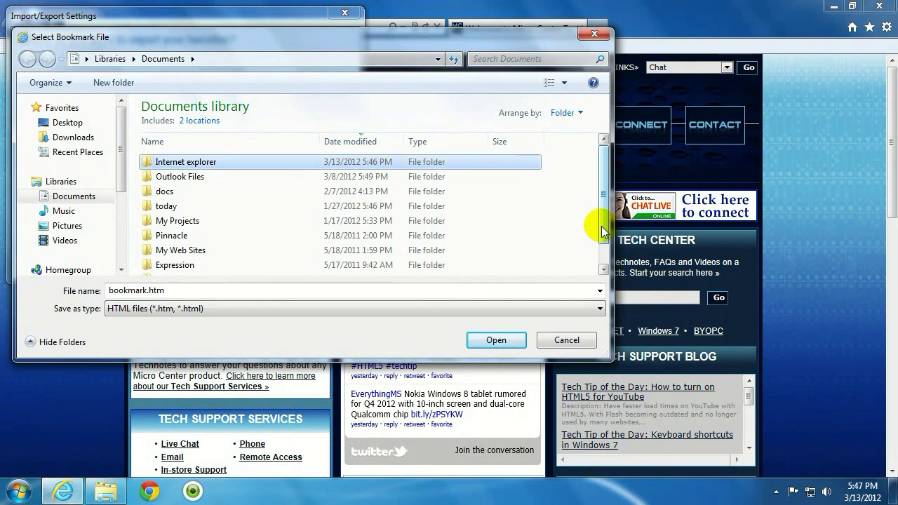
double_click(169, 162)
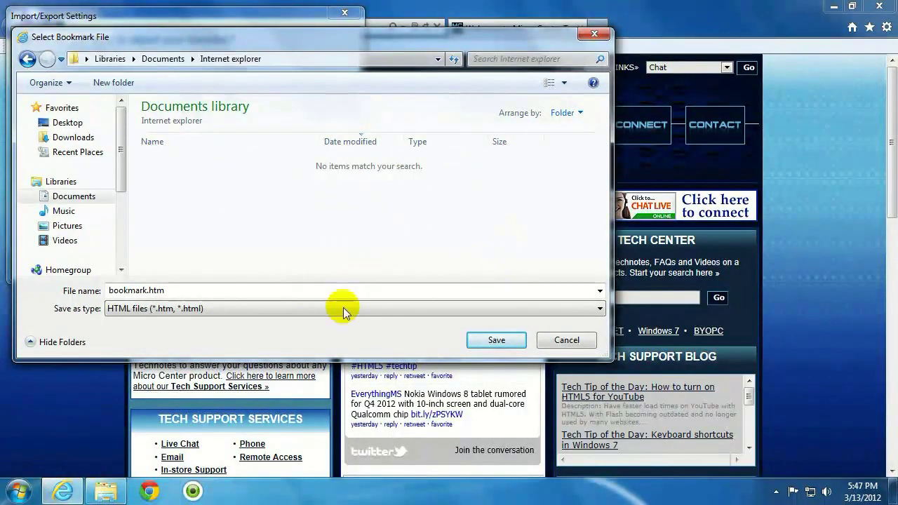
click(497, 340)
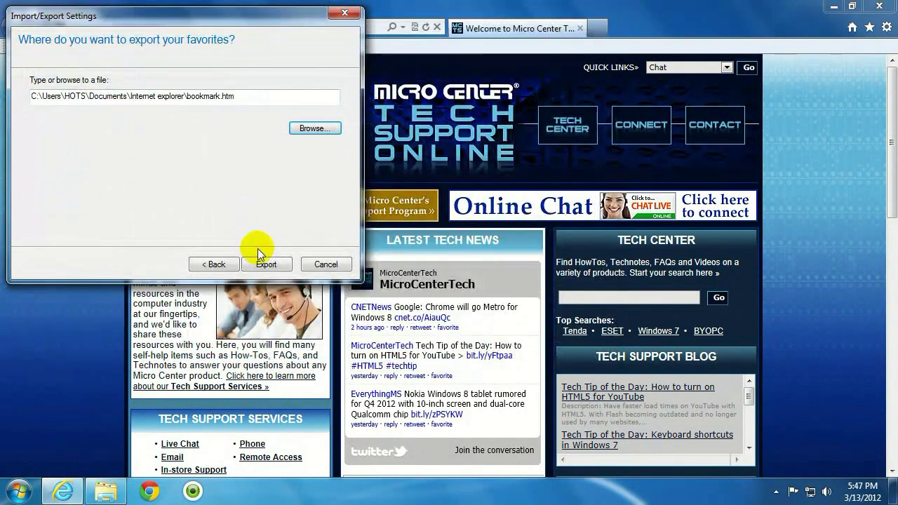
- Run the favorites export, finish the wizard, and close Internet Explorer
click(266, 267)
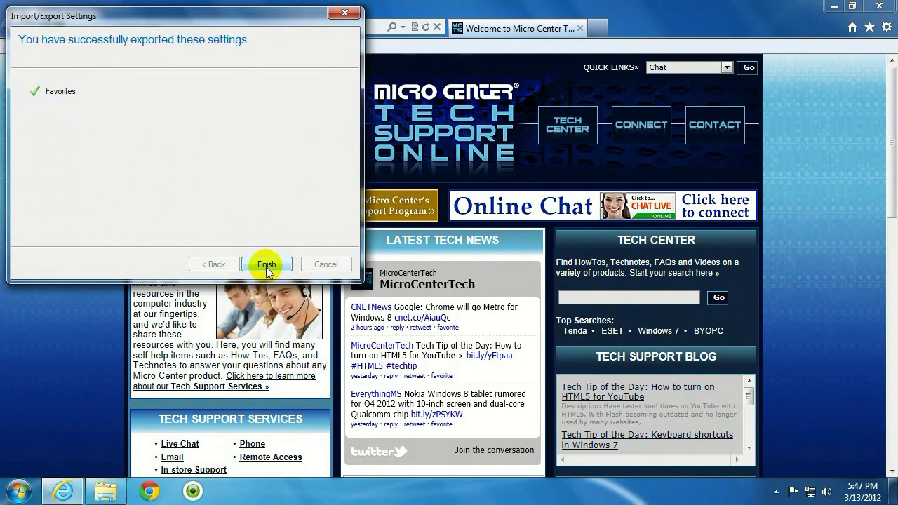
click(274, 265)
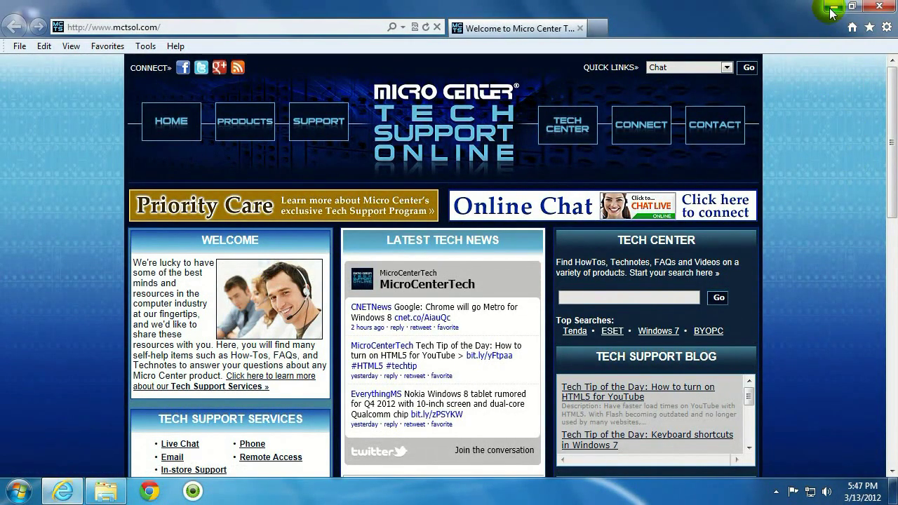
click(879, 7)
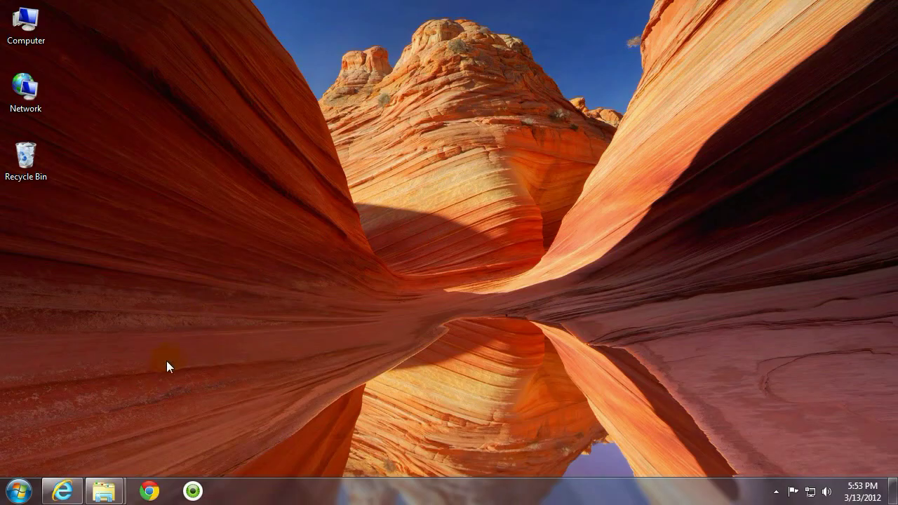
- Reopen Internet Explorer and start an Import from a file of Favorites
click(62, 491)
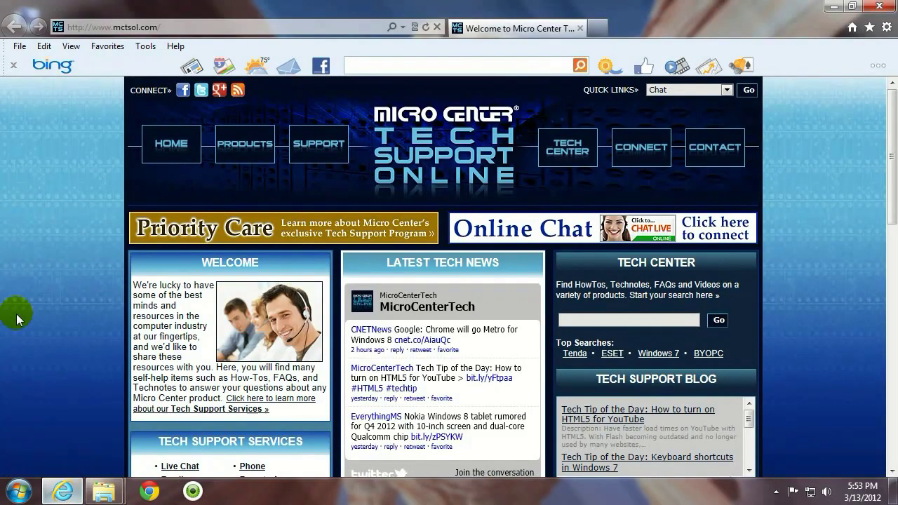
click(21, 46)
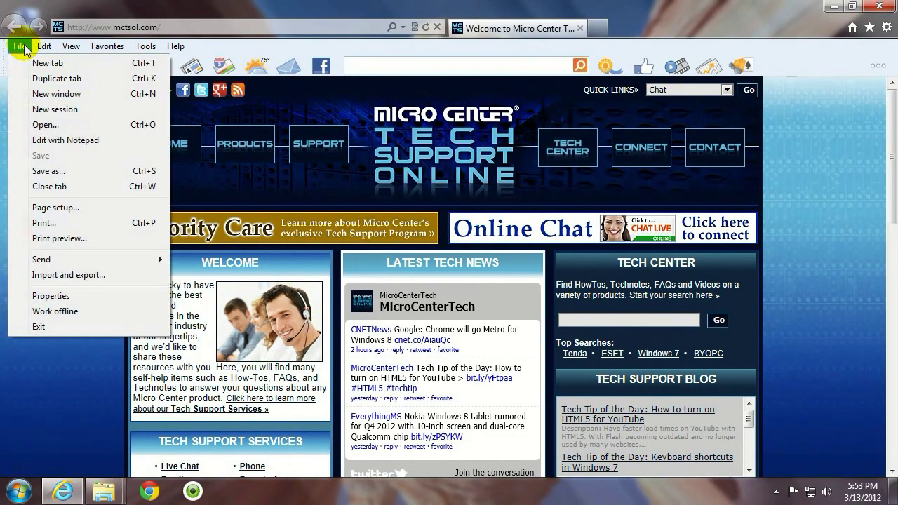
click(67, 275)
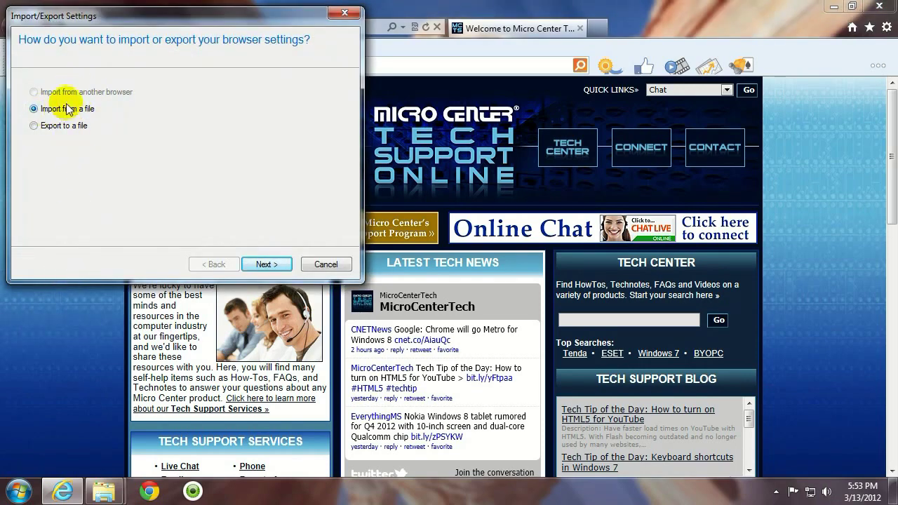
click(264, 263)
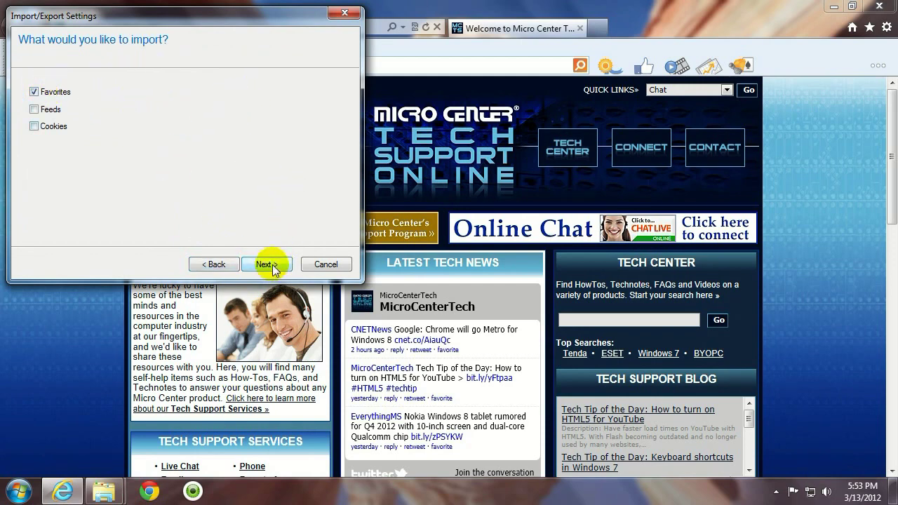
click(272, 266)
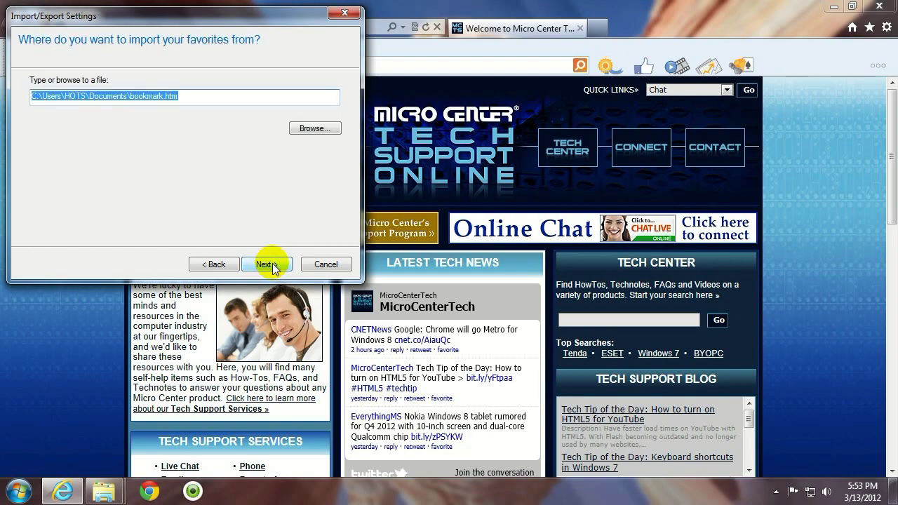
- Select Internet explorer\bookmark.htm as the import source and advance to the destination step
click(314, 129)
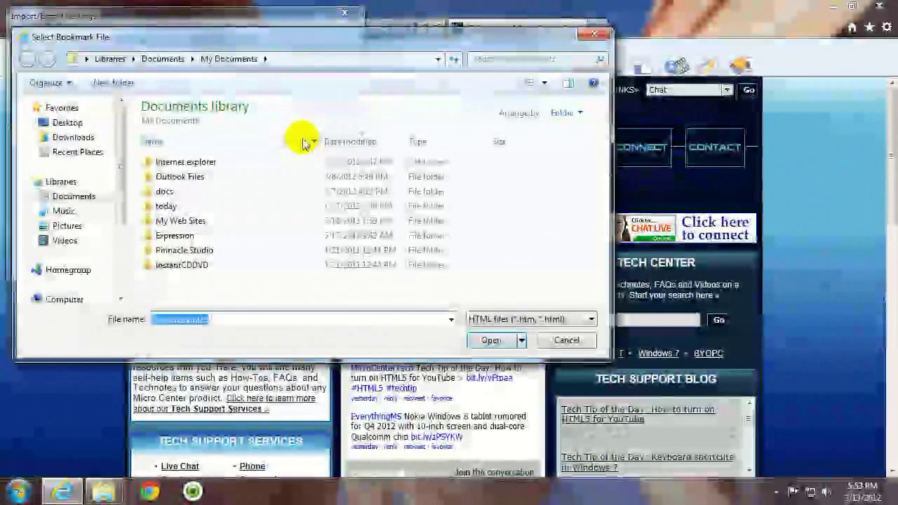
double_click(156, 162)
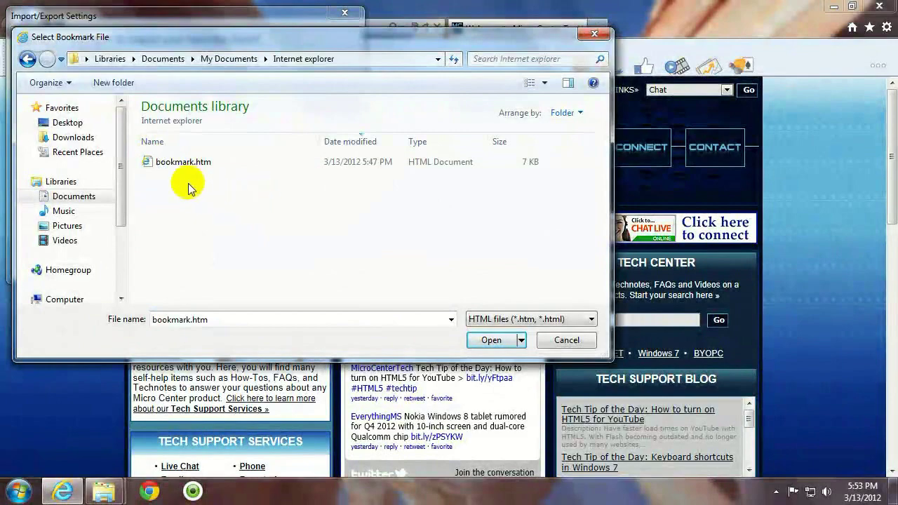
click(151, 162)
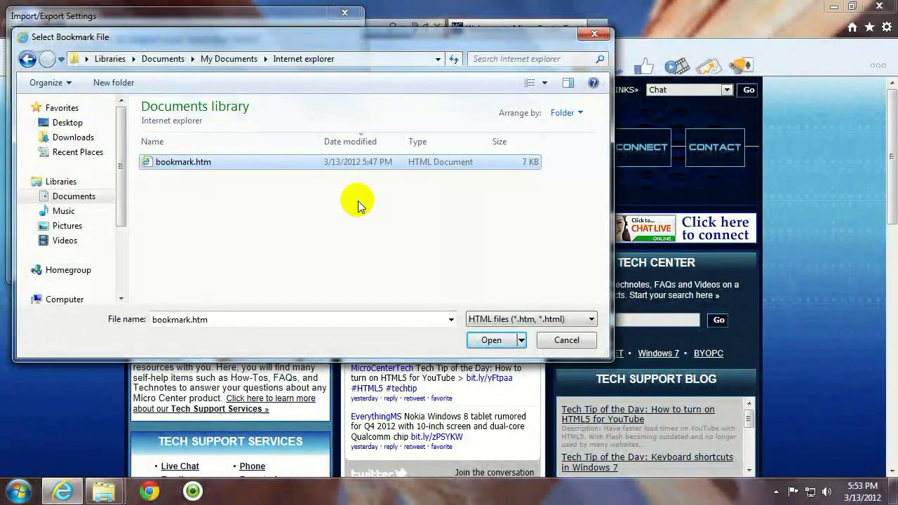
double_click(155, 162)
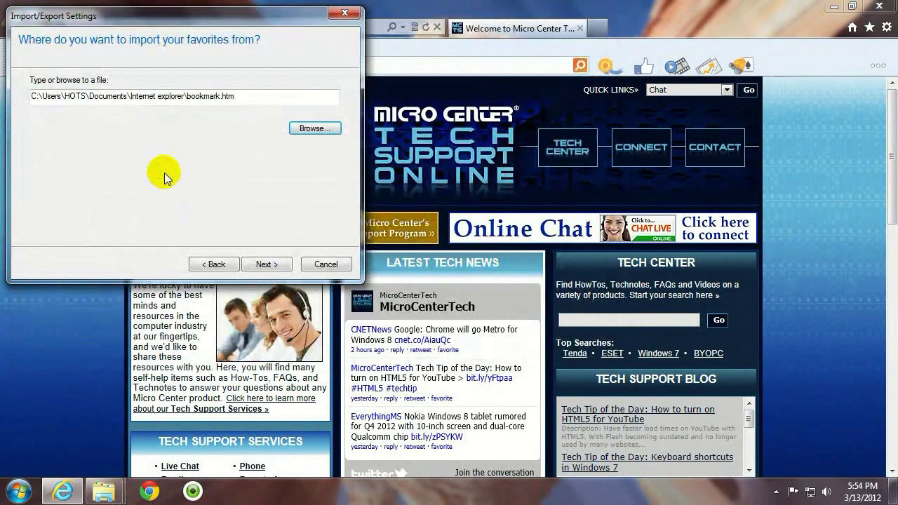
click(267, 265)
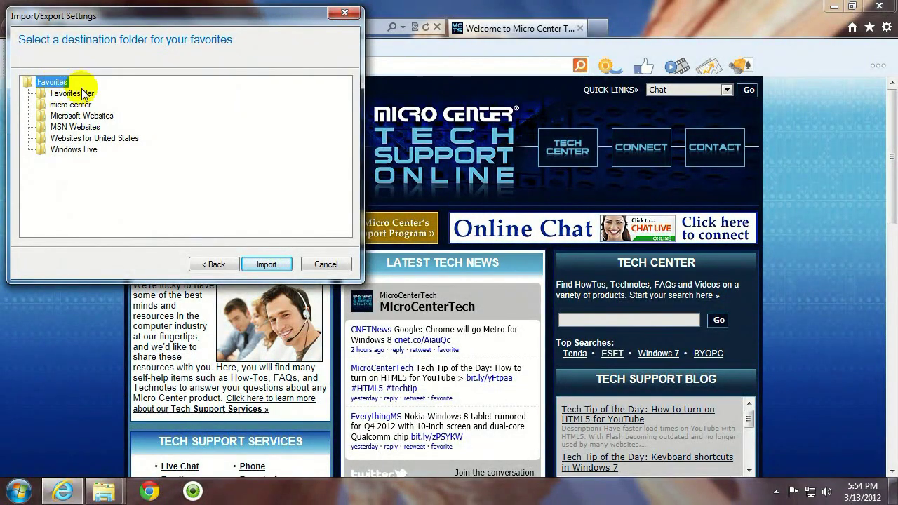
- Import bookmark.htm into the main Favorites folder, finish the wizard, and minimize the browser
click(273, 260)
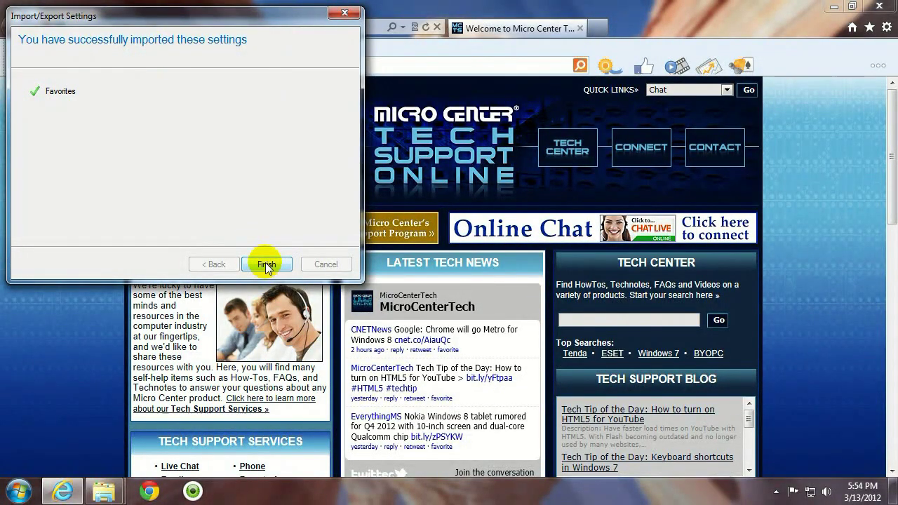
click(272, 263)
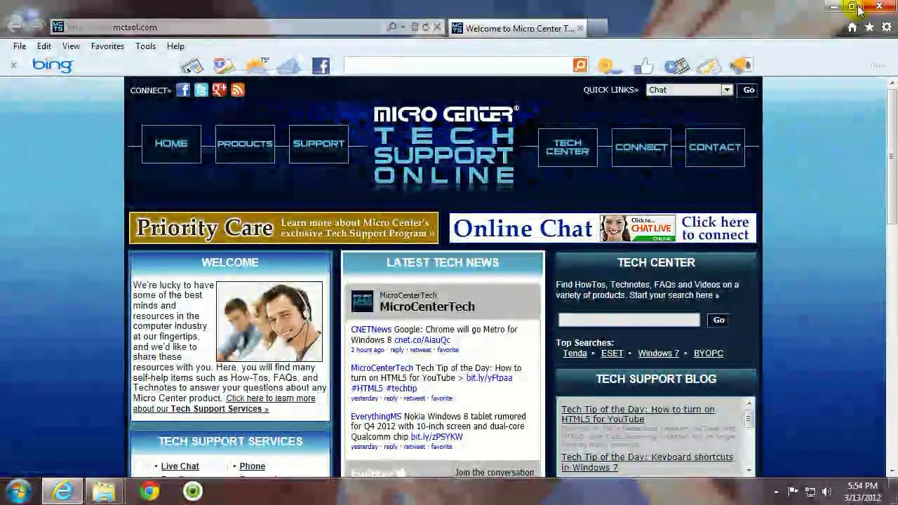
click(835, 7)
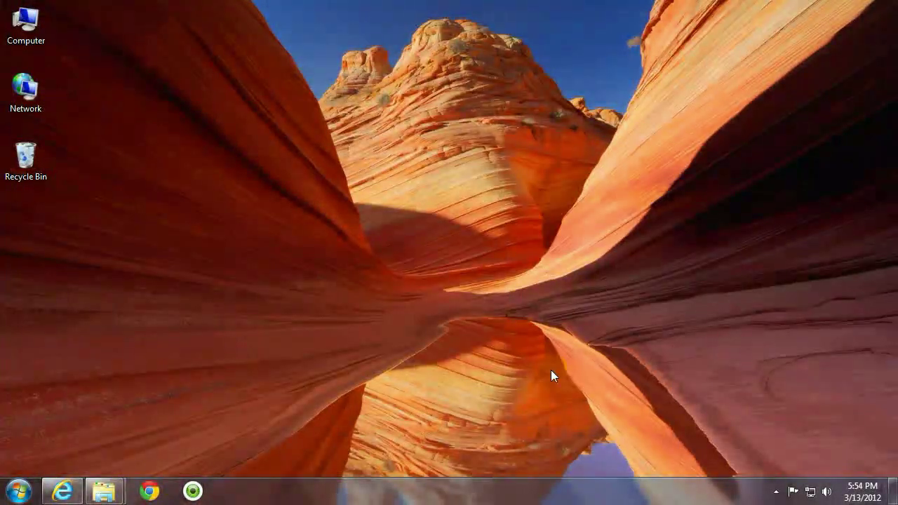